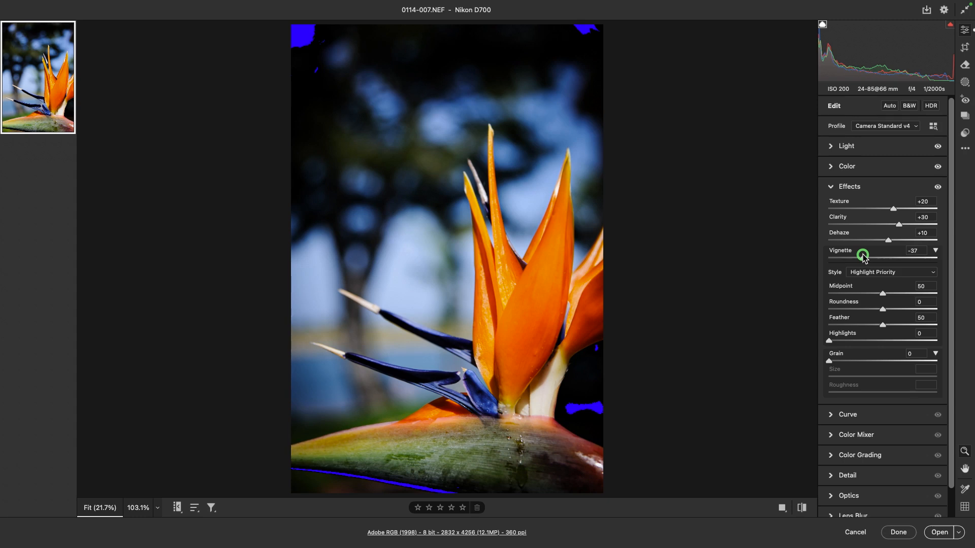
- Set the vignette to -38 and turn off the shadow clipping overlay
{"action": "left_click_drag", "start_coordinate": [863, 257], "coordinate": [862, 257]}
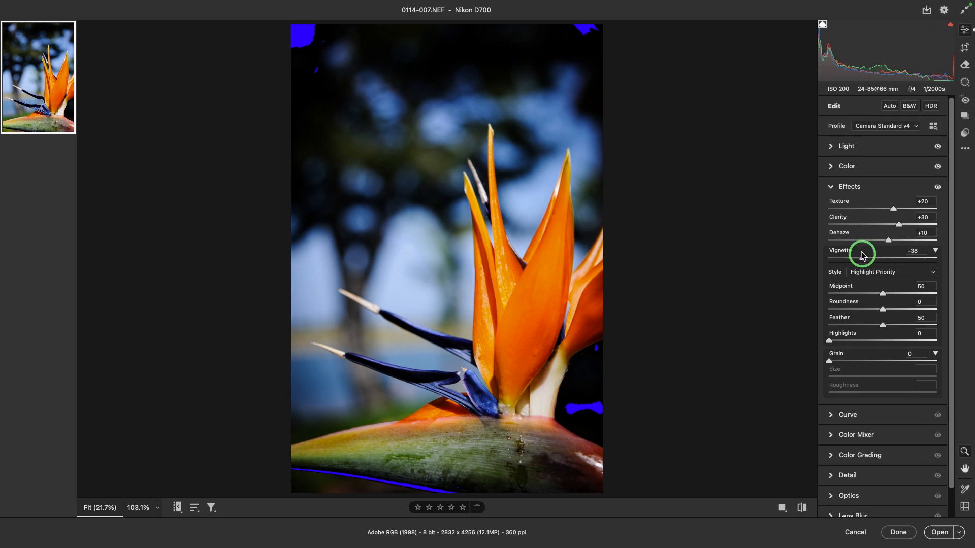
{"action": "left_click", "coordinate": [822, 25]}
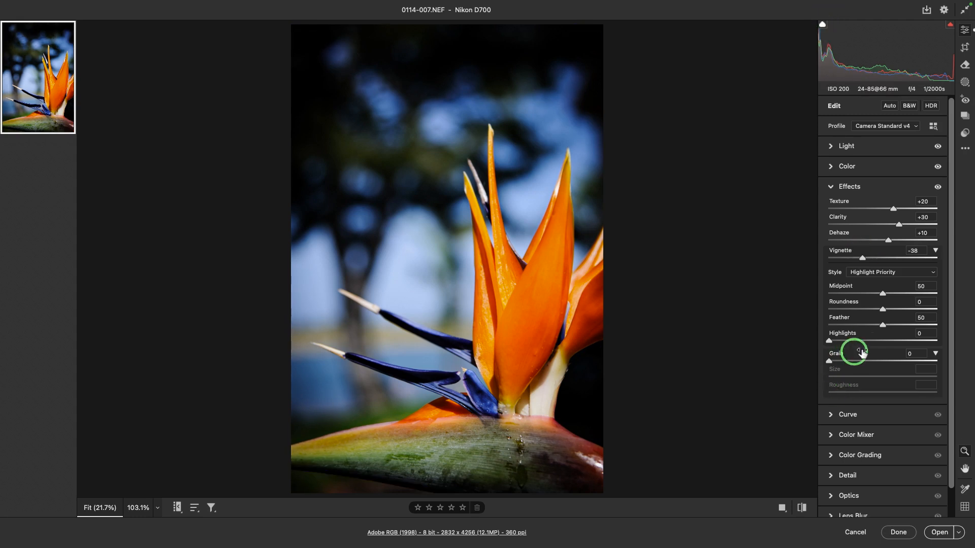
- Try lighter vignettes of +12 and +11 and a darker one of -22, and reset the vignette to 0
{"action": "left_click_drag", "start_coordinate": [863, 258], "coordinate": [888, 259]}
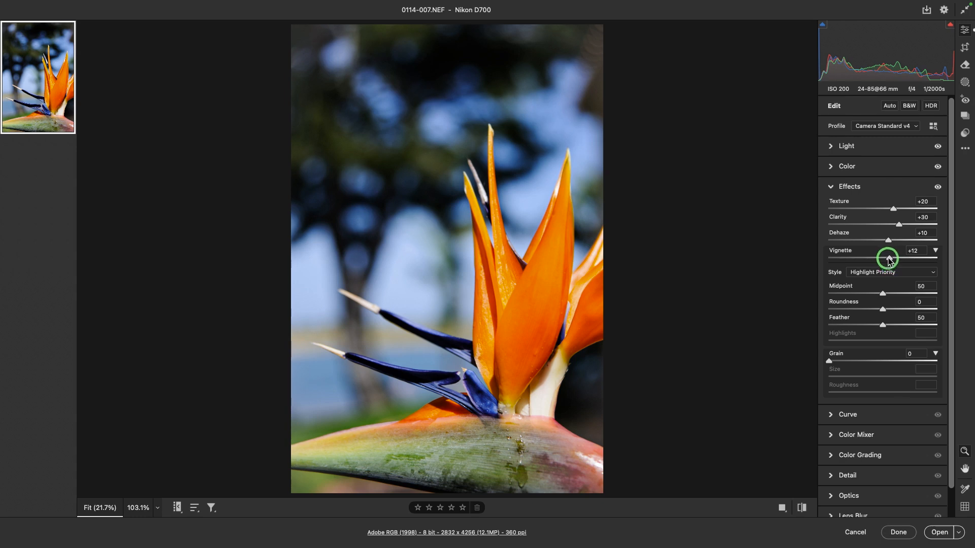
{"action": "double_click", "coordinate": [886, 258]}
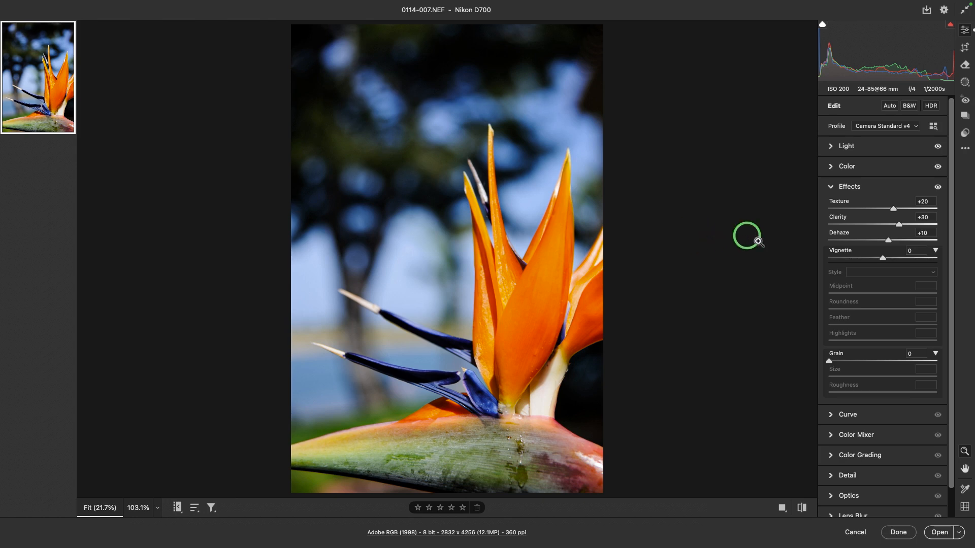
{"action": "left_click_drag", "start_coordinate": [881, 260], "coordinate": [887, 258]}
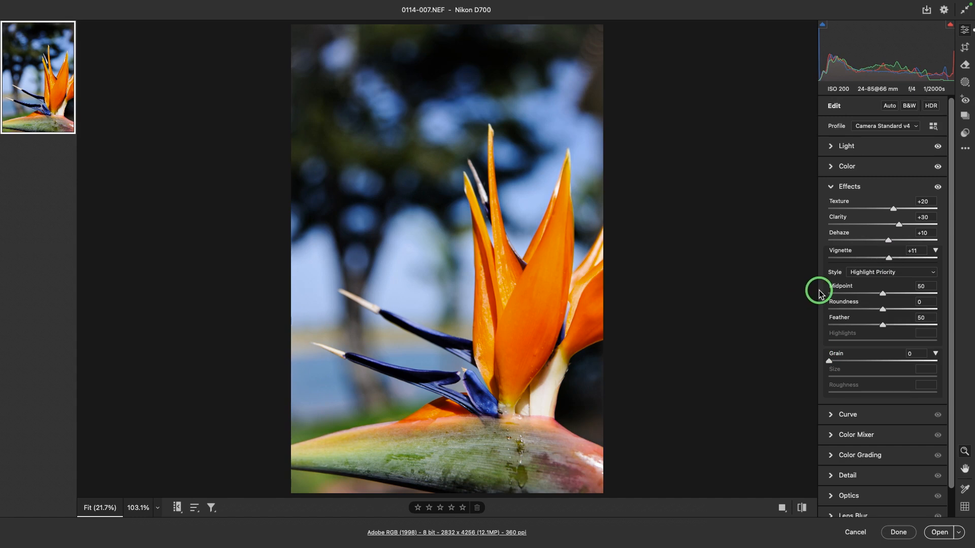
{"action": "left_click_drag", "start_coordinate": [888, 258], "coordinate": [870, 259]}
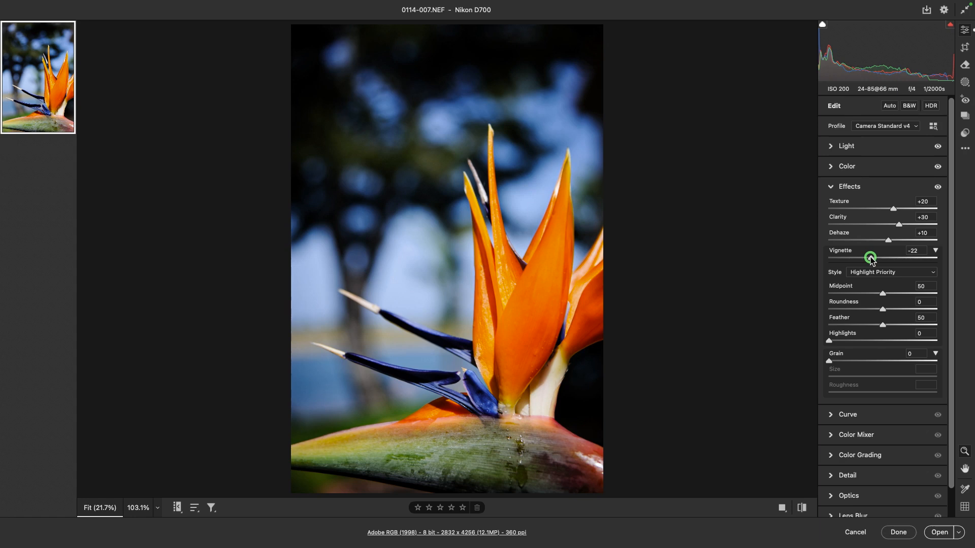
{"action": "double_click", "coordinate": [871, 259]}
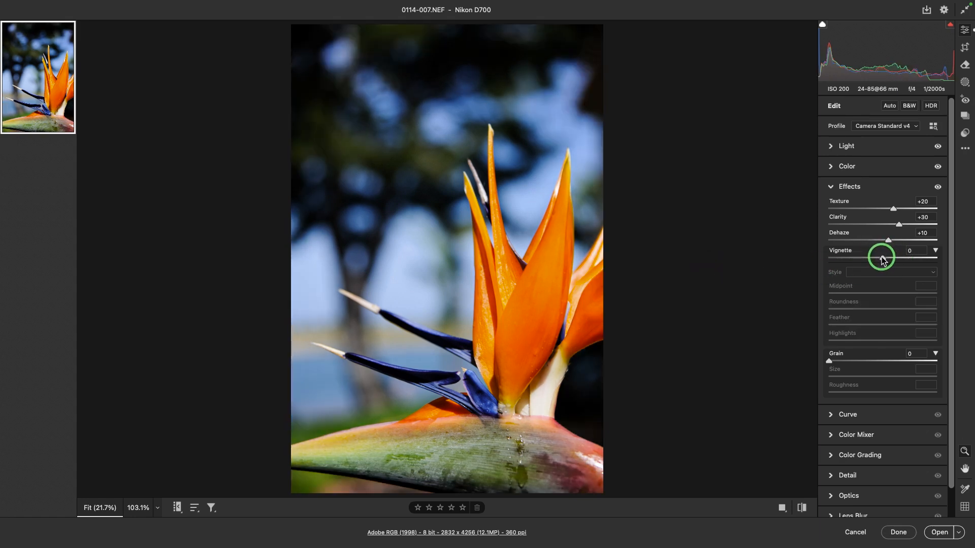
- Set the vignette to -10 and keep its style at Highlight Priority
{"action": "left_click_drag", "start_coordinate": [882, 259], "coordinate": [877, 258]}
{"action": "left_click", "coordinate": [922, 255]}
{"action": "left_click", "coordinate": [920, 252]}
{"action": "type", "text": "-10"}
{"action": "key", "text": "Return"}
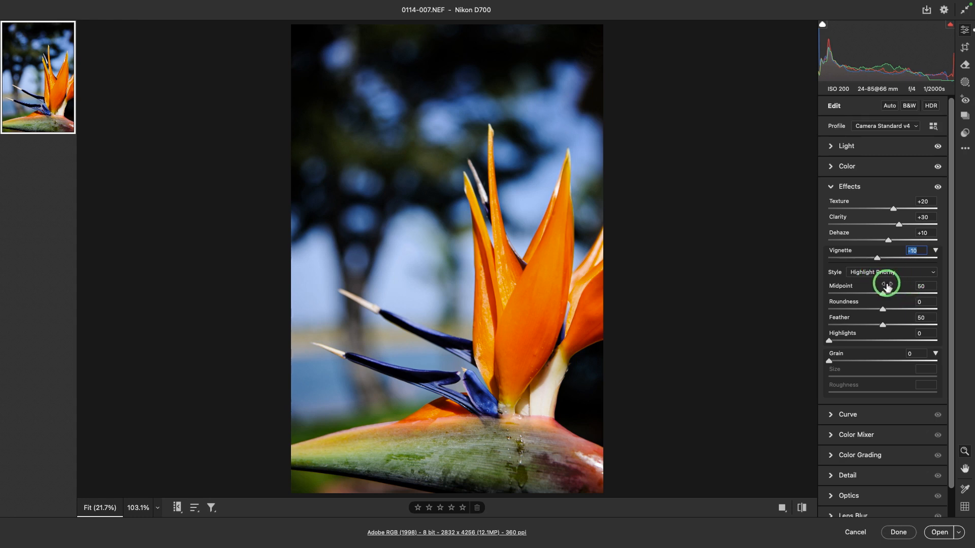
{"action": "left_click", "coordinate": [906, 275]}
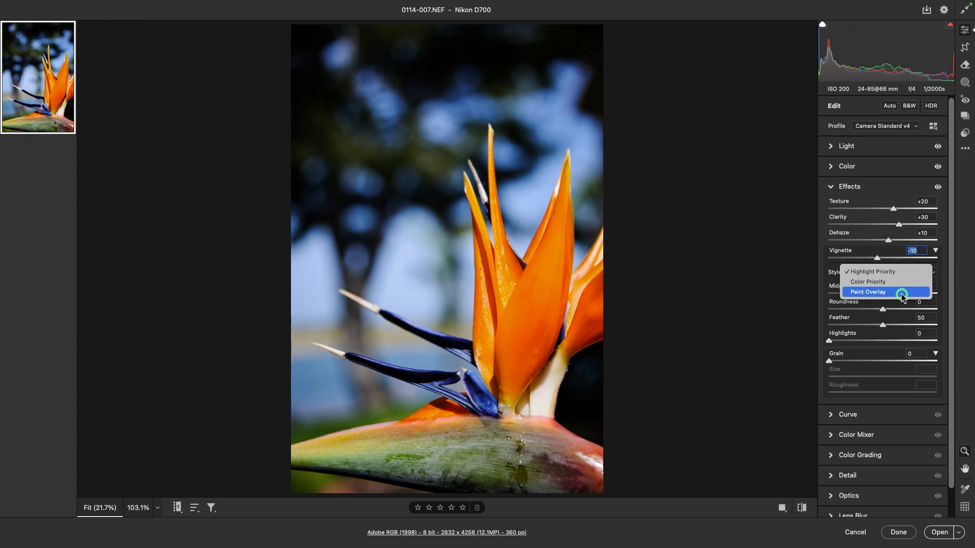
{"action": "left_click", "coordinate": [908, 273]}
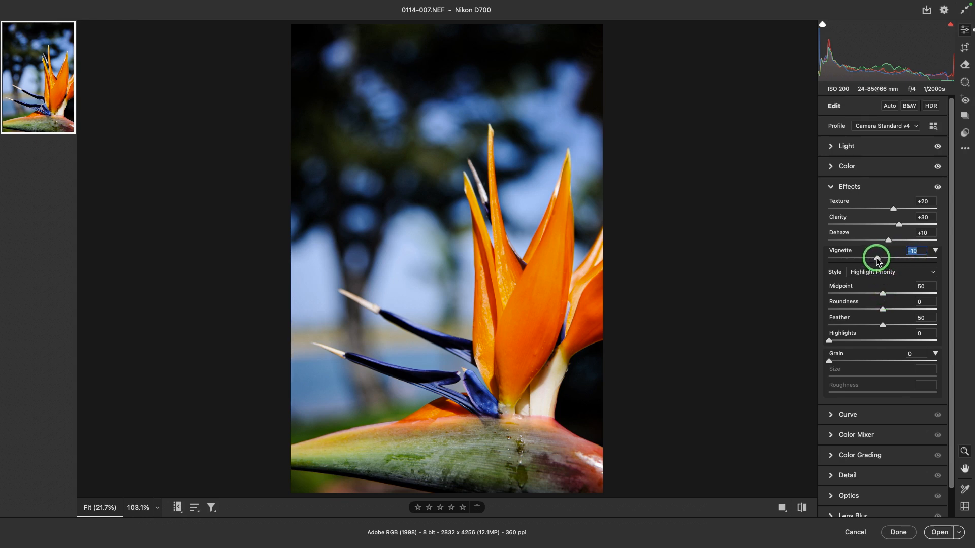
- Darken the vignette to -100 and try shifting its midpoint to 52 and back to 50
{"action": "left_click_drag", "start_coordinate": [876, 259], "coordinate": [809, 263]}
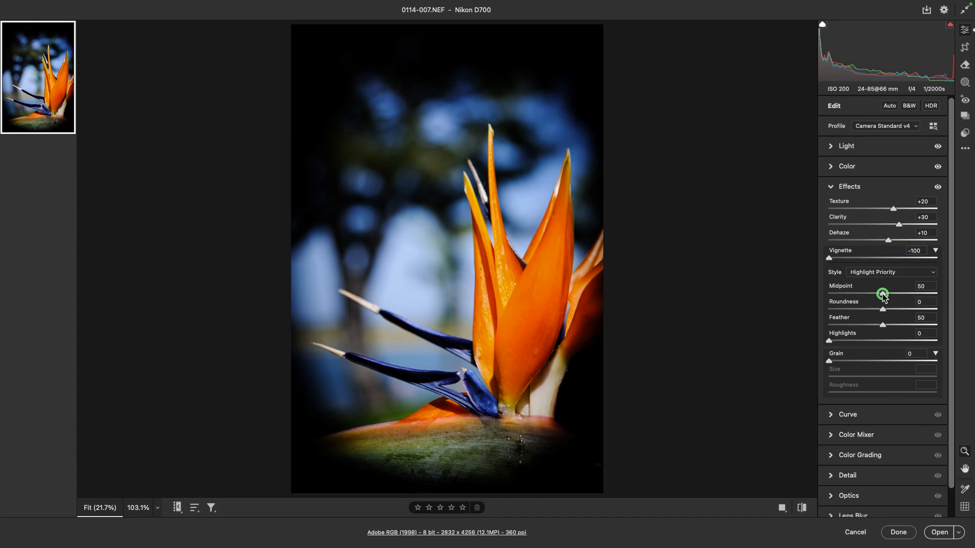
{"action": "mouse_move", "coordinate": [884, 294]}
{"action": "left_mouse_down"}
{"action": "mouse_move", "coordinate": [939, 290]}
{"action": "mouse_move", "coordinate": [829, 287]}
{"action": "mouse_move", "coordinate": [887, 287]}
{"action": "left_mouse_up"}
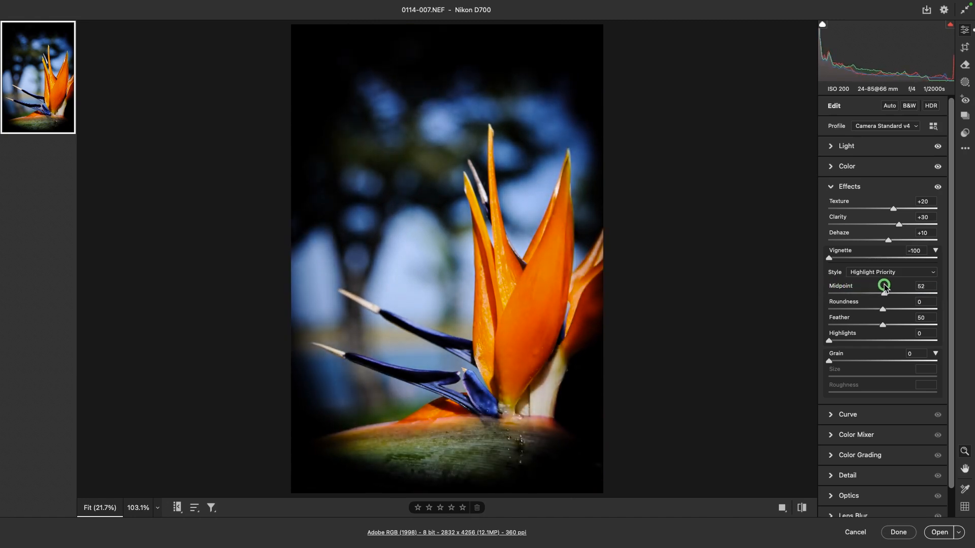
{"action": "left_click_drag", "start_coordinate": [884, 296], "coordinate": [881, 333]}
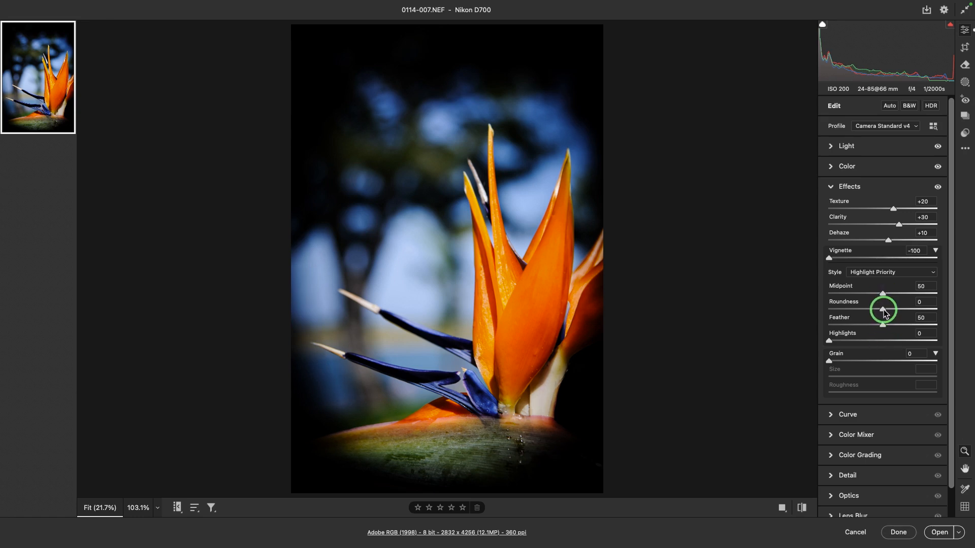
- Try vignette roundness of +100, -100 and -79 plus a midpoint of 0, and reset roundness to 0 and midpoint to 50
{"action": "left_click_drag", "start_coordinate": [882, 310], "coordinate": [939, 308]}
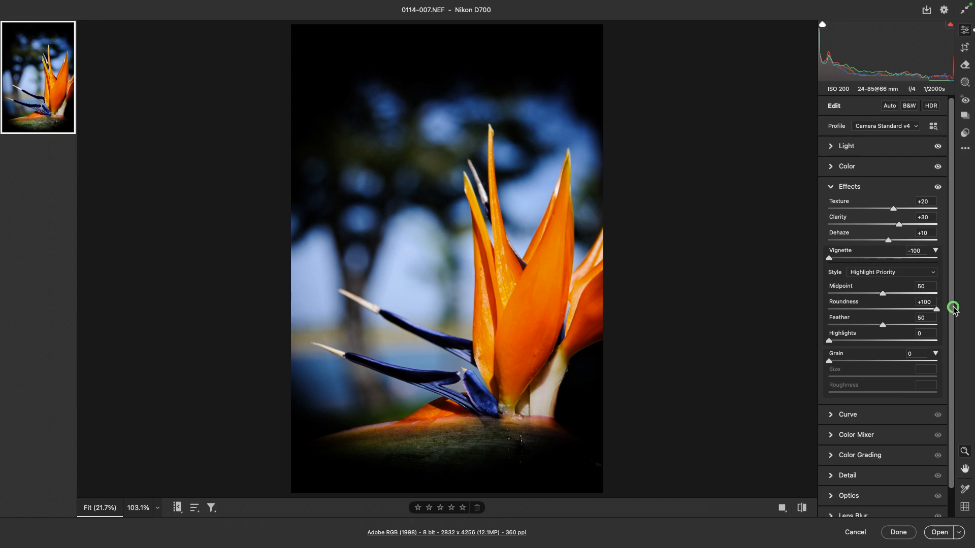
{"action": "left_click_drag", "start_coordinate": [948, 310], "coordinate": [822, 308]}
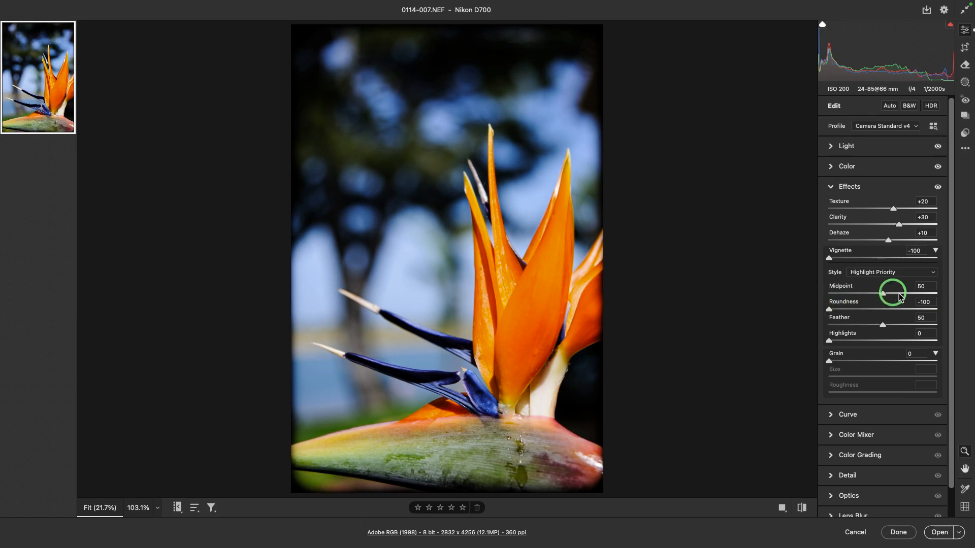
{"action": "left_click_drag", "start_coordinate": [882, 295], "coordinate": [829, 294]}
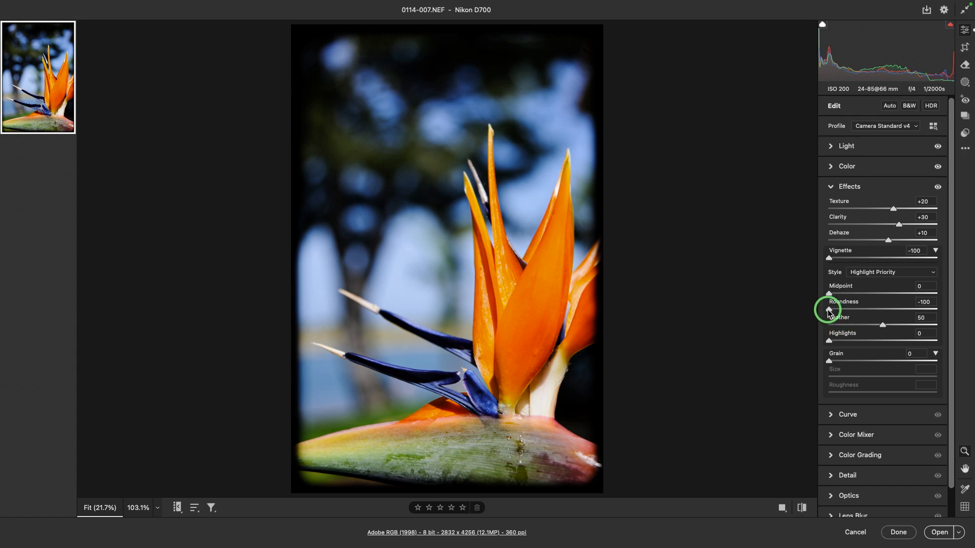
{"action": "mouse_move", "coordinate": [827, 308]}
{"action": "left_mouse_down"}
{"action": "mouse_move", "coordinate": [881, 321]}
{"action": "mouse_move", "coordinate": [842, 315]}
{"action": "mouse_move", "coordinate": [840, 323]}
{"action": "mouse_move", "coordinate": [844, 313]}
{"action": "left_mouse_up"}
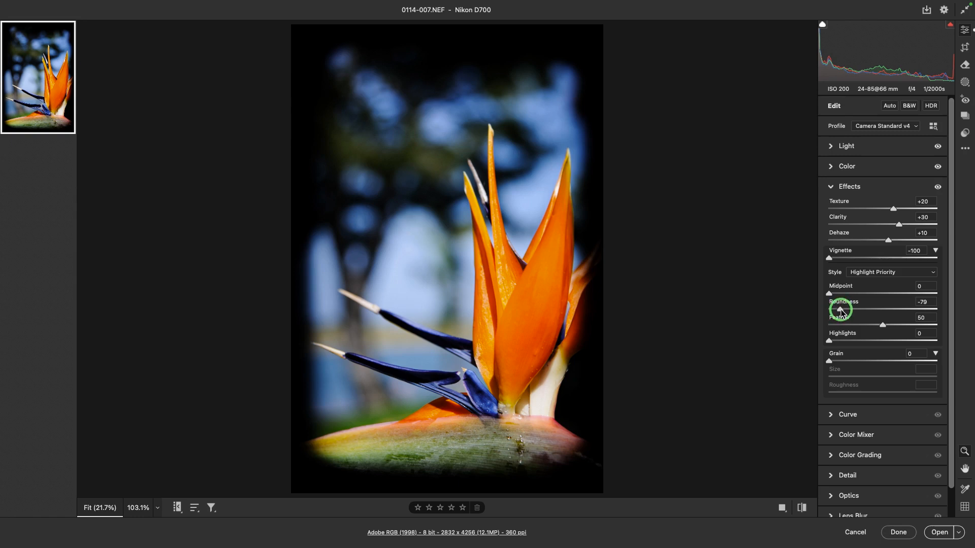
{"action": "double_click", "coordinate": [840, 310]}
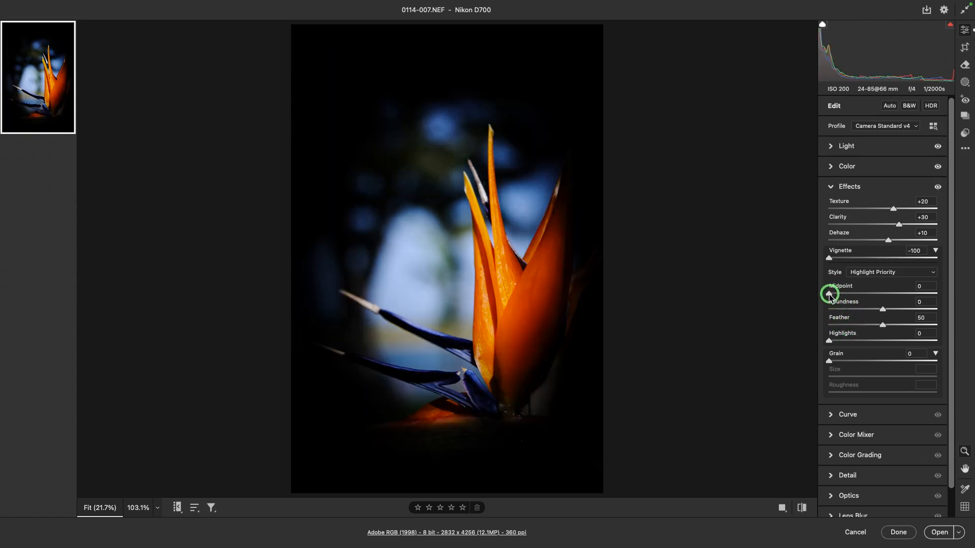
{"action": "double_click", "coordinate": [829, 294]}
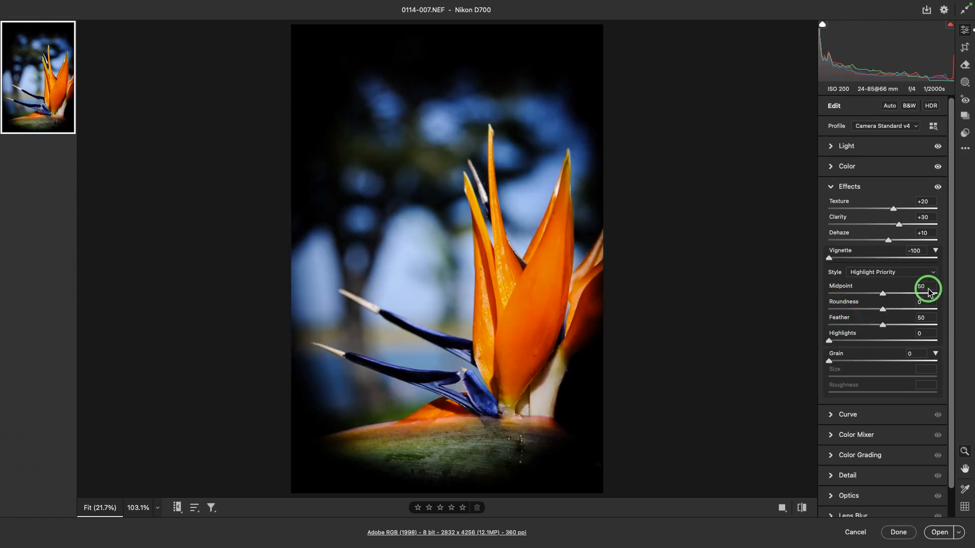
- Lower the vignette midpoint to 40 in an increment of ten and raise it back to 50
{"action": "left_click", "coordinate": [929, 290]}
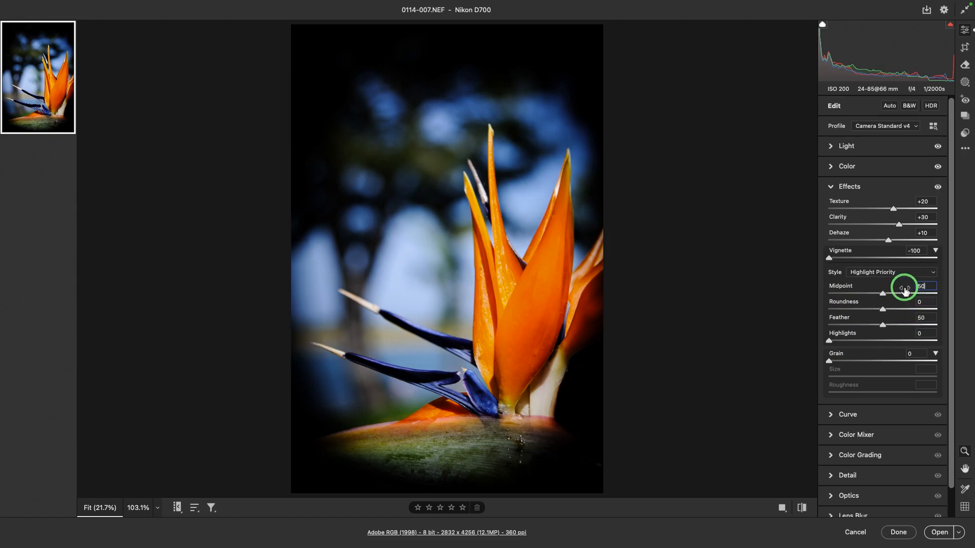
{"action": "key", "text": "shift"}
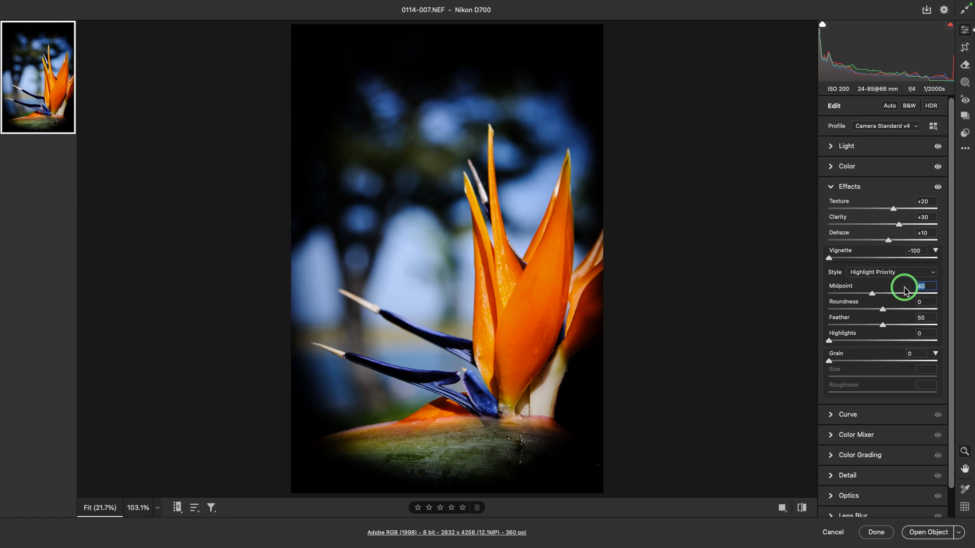
{"action": "key", "text": "shift+Down"}
{"action": "key", "text": "shift+Up"}
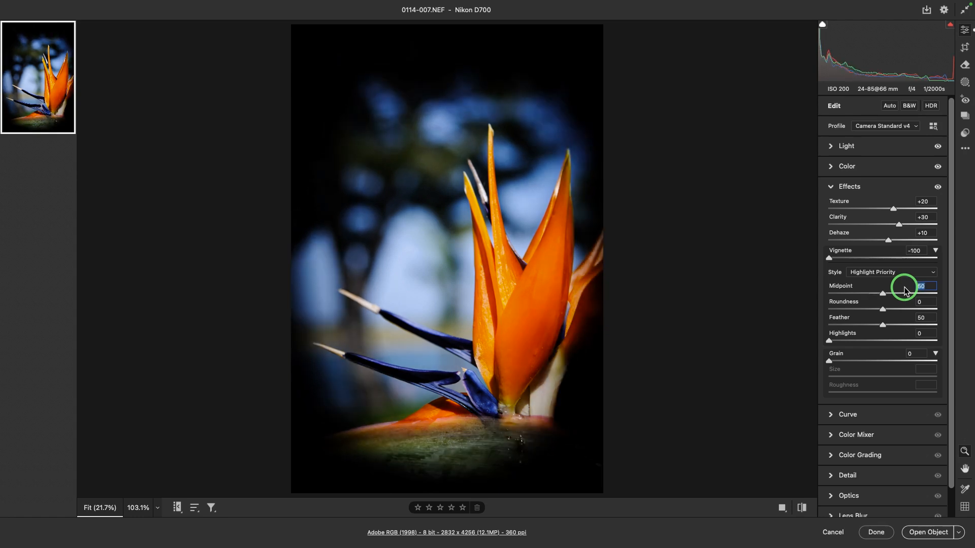
- Set Dehaze to +30 and the vignette to -10
{"action": "left_click", "coordinate": [872, 258]}
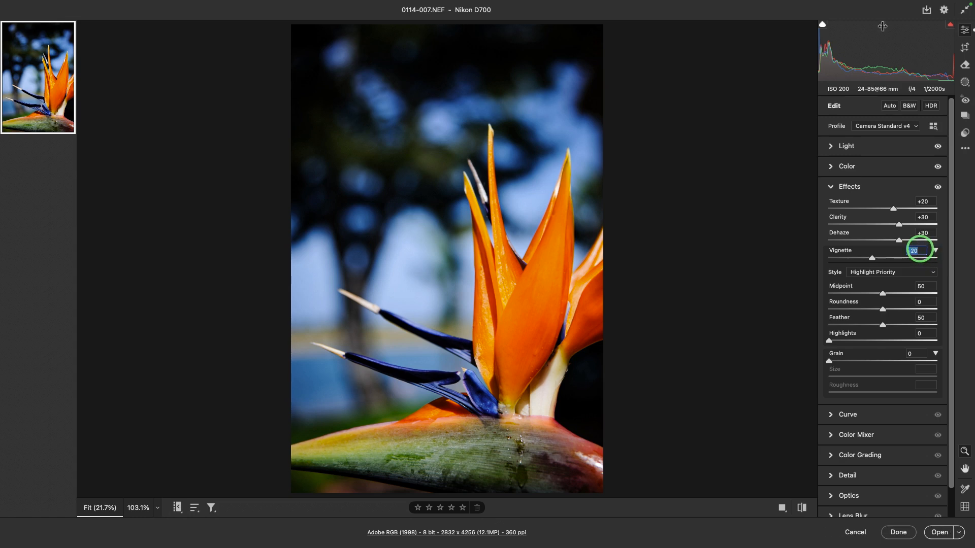
{"action": "key", "text": "shift"}
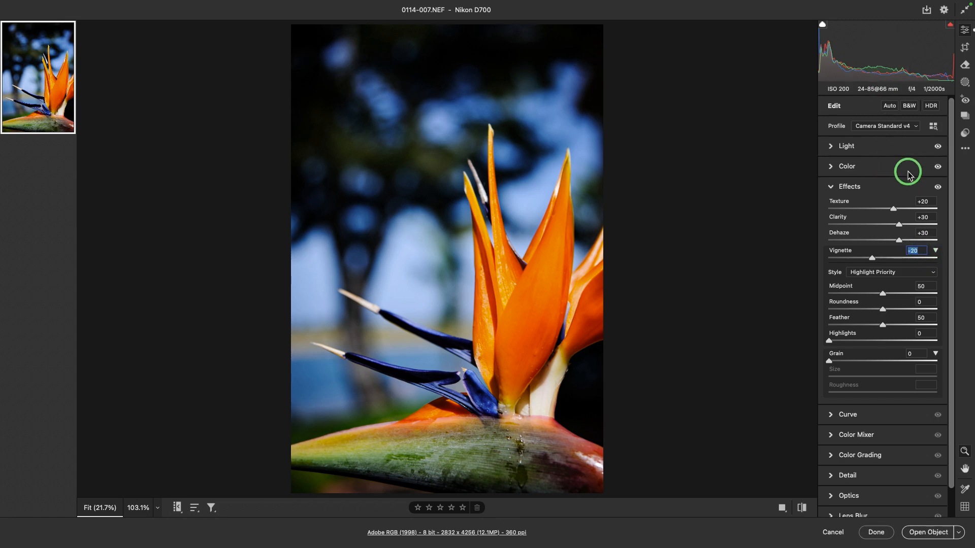
{"action": "key", "text": "shift+Up"}
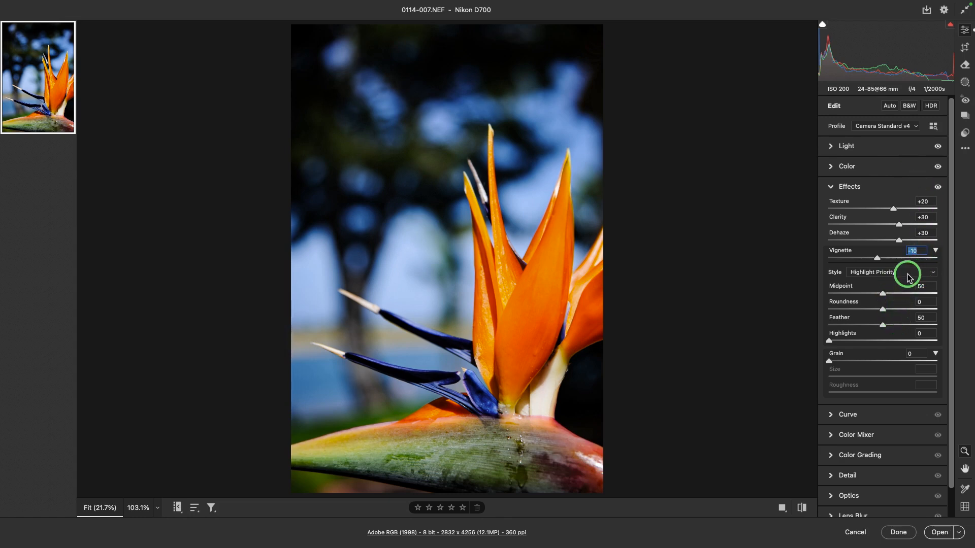
- Change the vignette style to Color Priority and darken the vignette to -52
{"action": "left_click", "coordinate": [909, 275]}
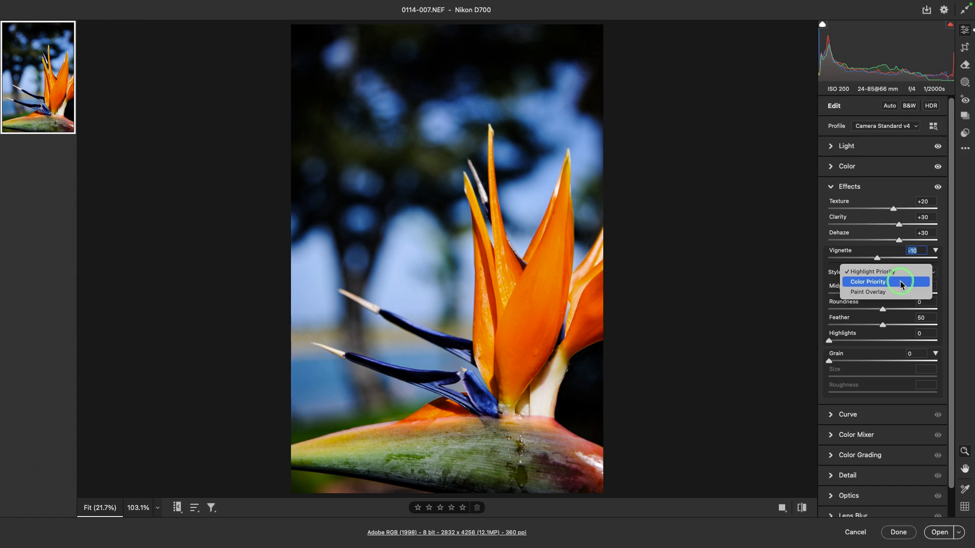
{"action": "left_click", "coordinate": [900, 283]}
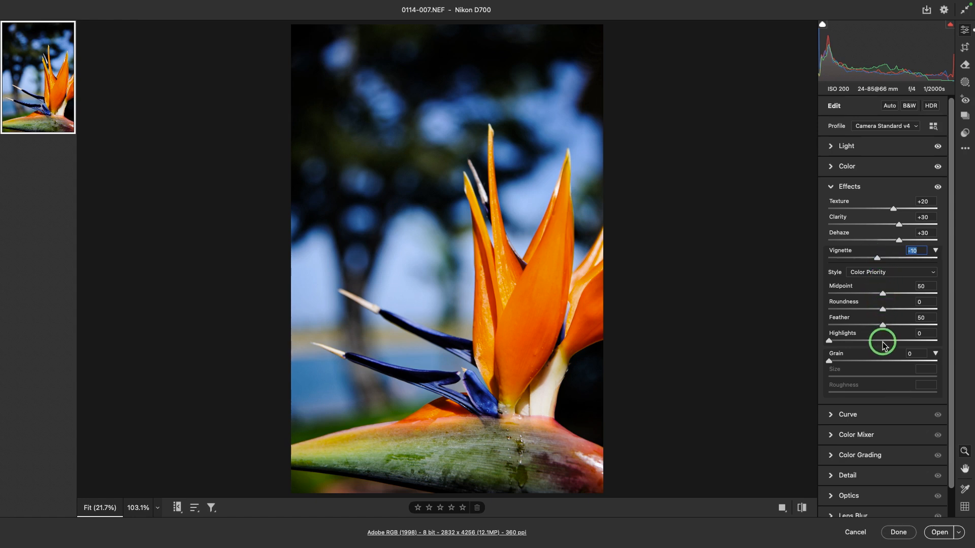
{"action": "left_click_drag", "start_coordinate": [877, 258], "coordinate": [856, 258]}
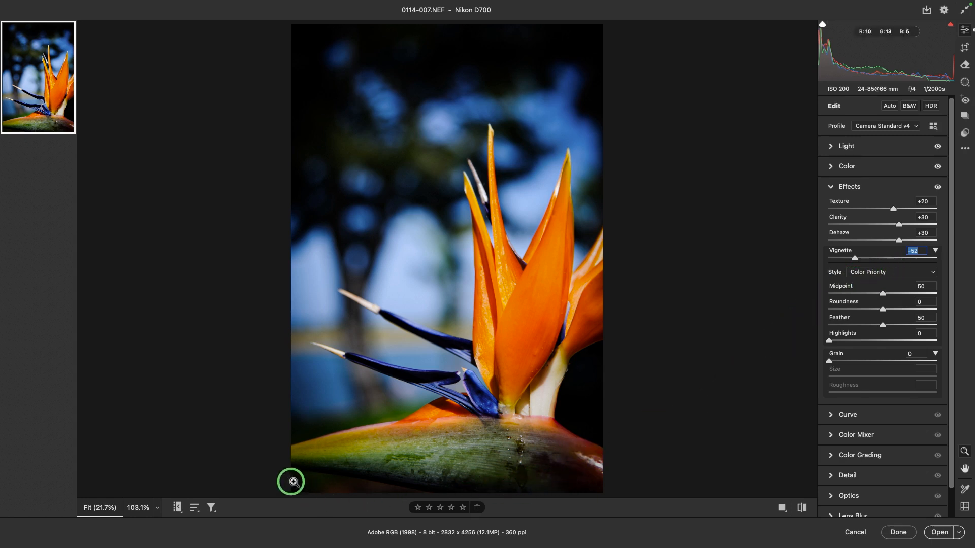
- Switch the vignette style to Highlight Priority for comparison and return it to Color Priority
{"action": "left_click", "coordinate": [931, 273]}
{"action": "left_click", "coordinate": [927, 262]}
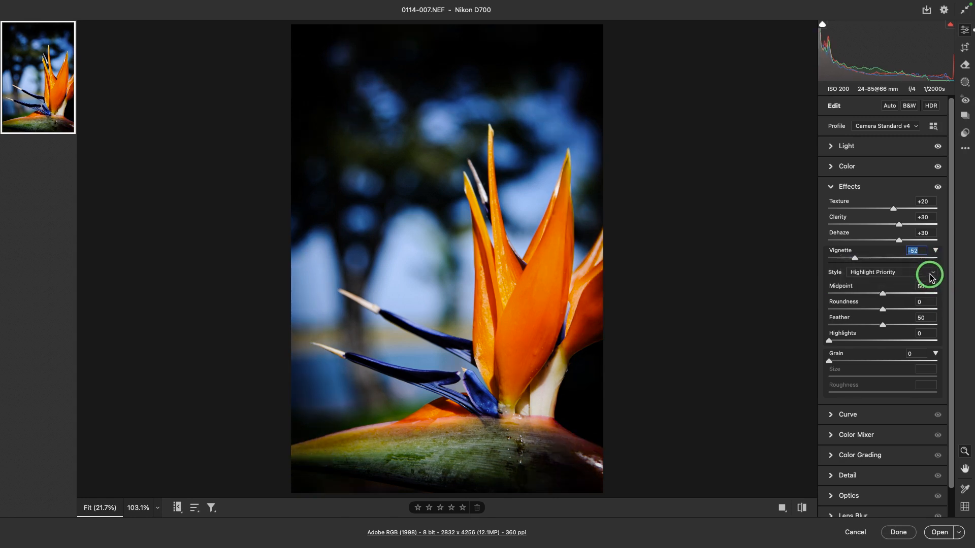
{"action": "left_click", "coordinate": [930, 272]}
{"action": "left_click", "coordinate": [925, 282]}
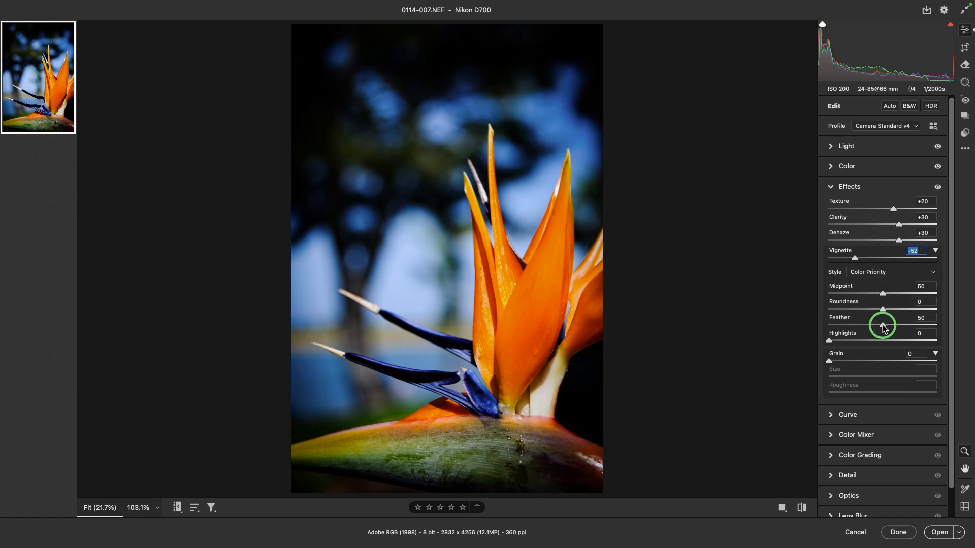
- Set the vignette to -50 with a midpoint of 0 and a roundness of -91
{"action": "left_click", "coordinate": [921, 250]}
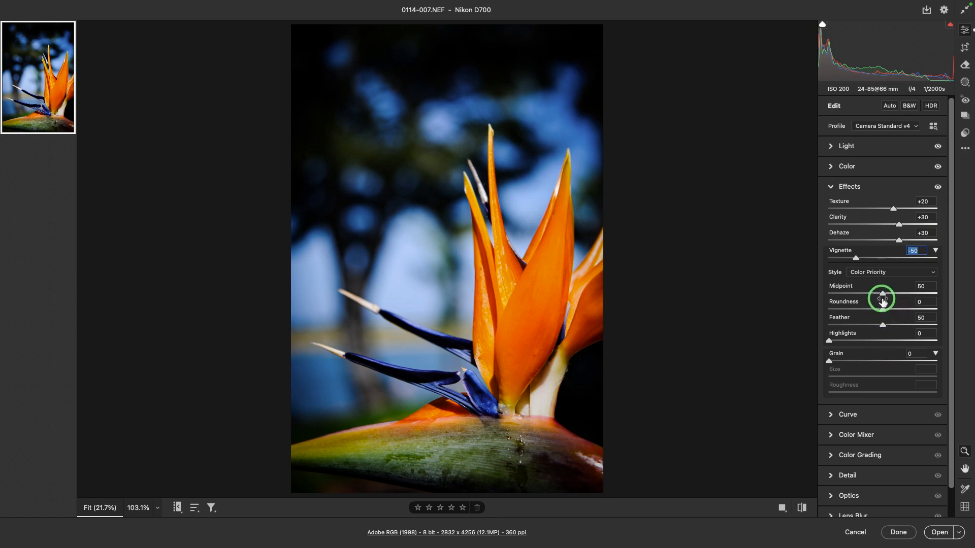
{"action": "left_click_drag", "start_coordinate": [882, 294], "coordinate": [816, 294]}
{"action": "left_click_drag", "start_coordinate": [882, 309], "coordinate": [833, 309]}
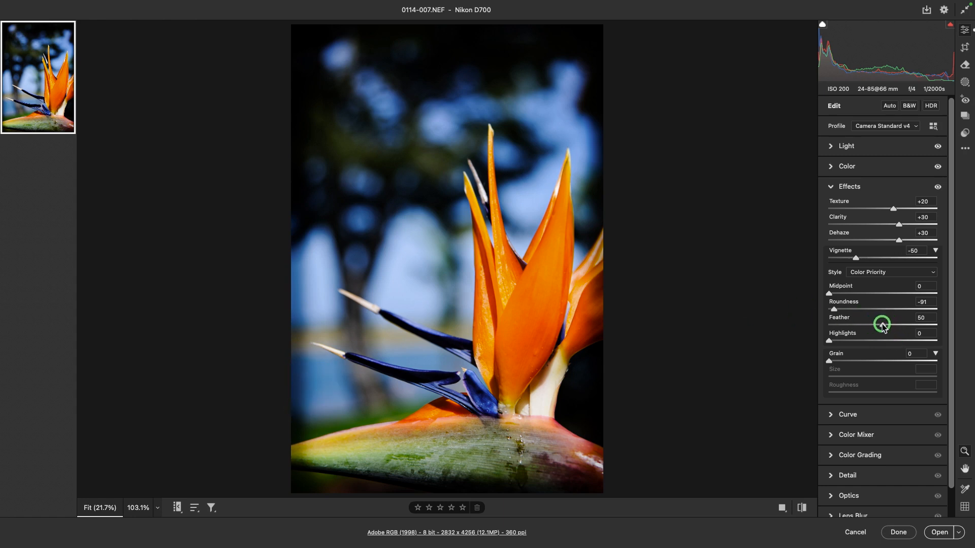
- Try vignette feather at 0 and 100, set roundness to -100, and reset feather to 50
{"action": "left_click_drag", "start_coordinate": [872, 325], "coordinate": [824, 320]}
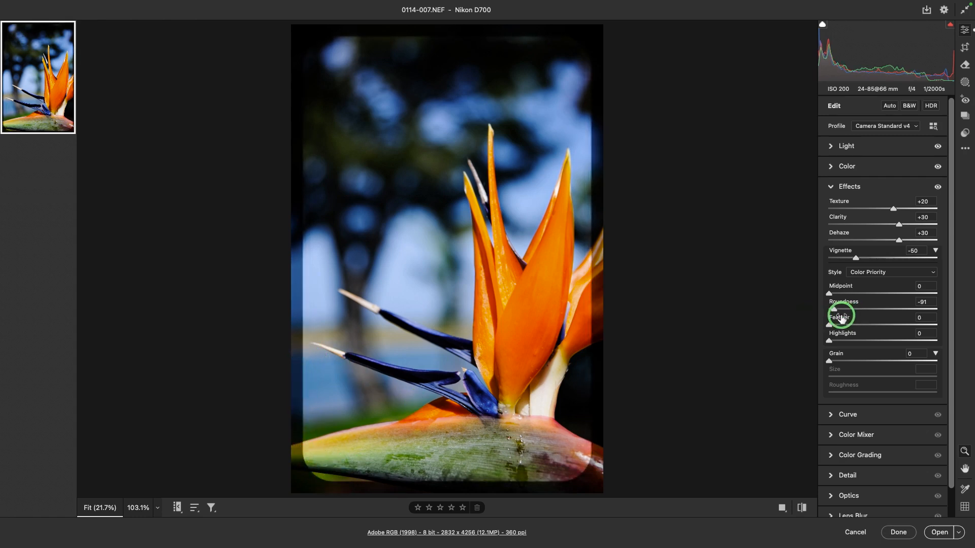
{"action": "left_click_drag", "start_coordinate": [833, 309], "coordinate": [971, 331]}
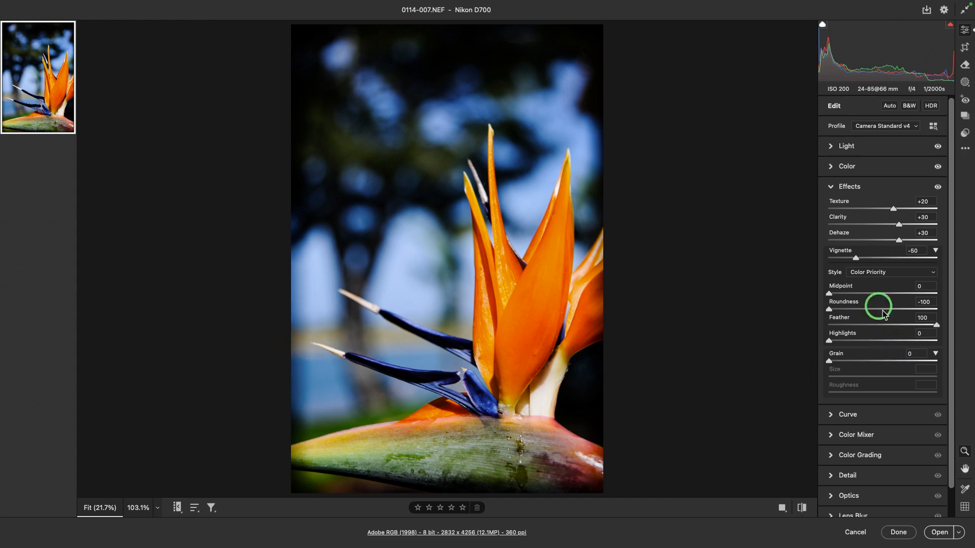
{"action": "double_click", "coordinate": [936, 326]}
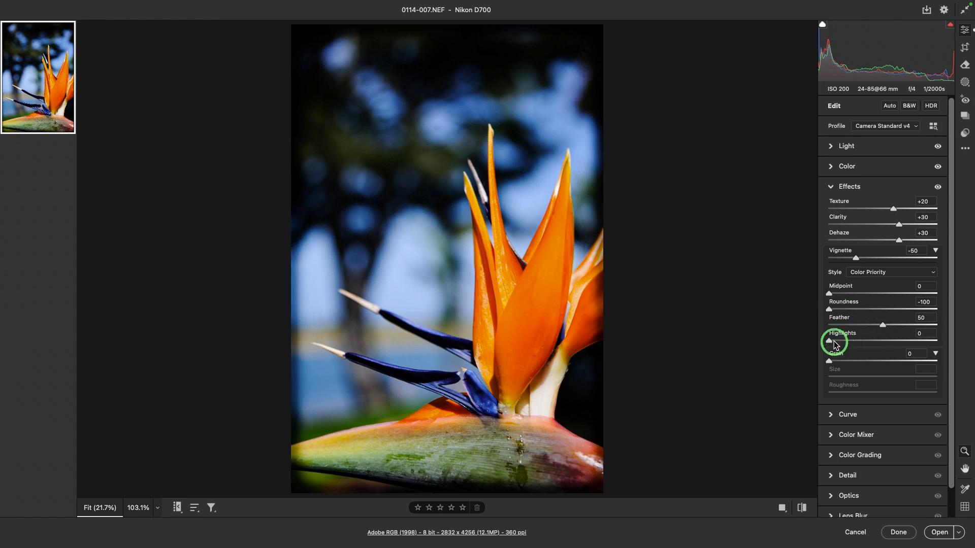
- Try vignette highlights at 96 and 15, set the midpoint to 42, and reset highlights to 0
{"action": "left_click_drag", "start_coordinate": [857, 345], "coordinate": [960, 345]}
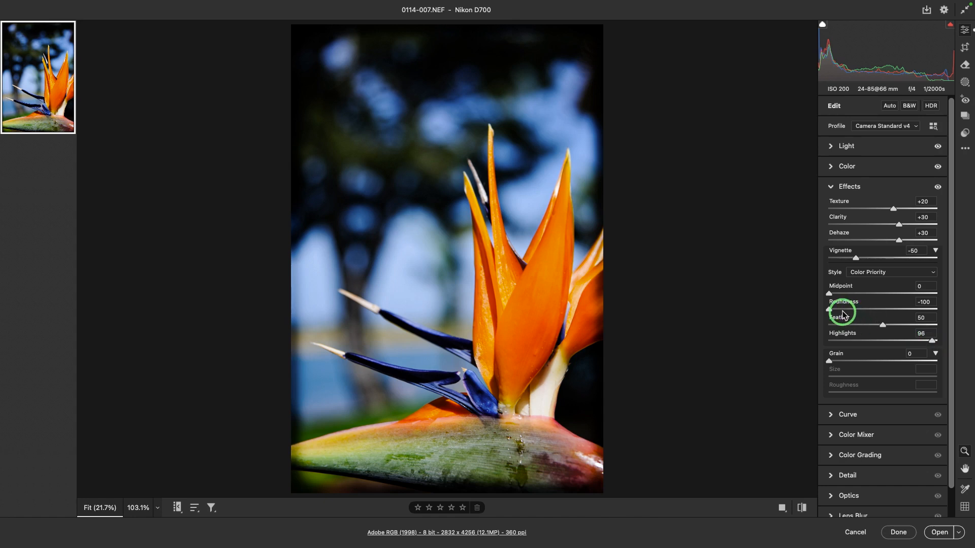
{"action": "left_click_drag", "start_coordinate": [832, 296], "coordinate": [875, 297]}
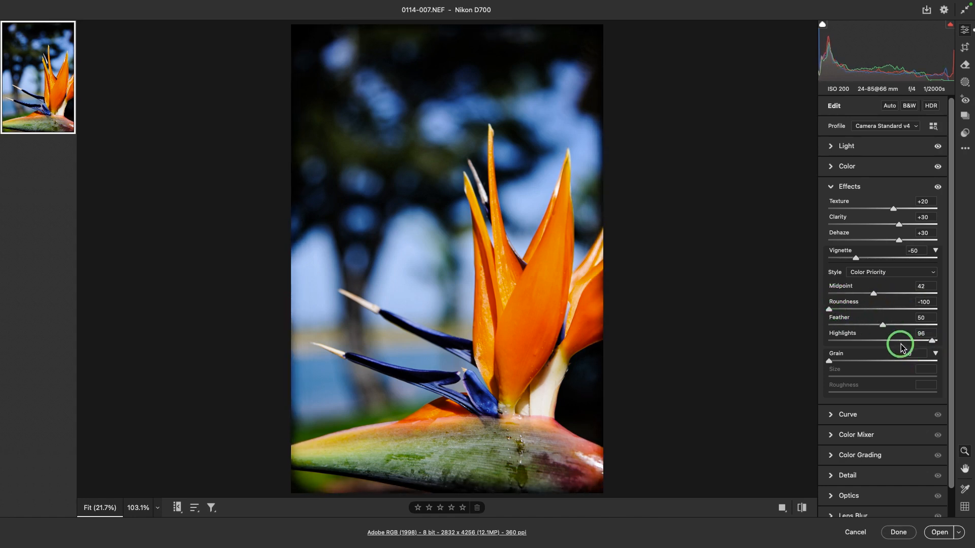
{"action": "left_click_drag", "start_coordinate": [932, 343], "coordinate": [847, 343]}
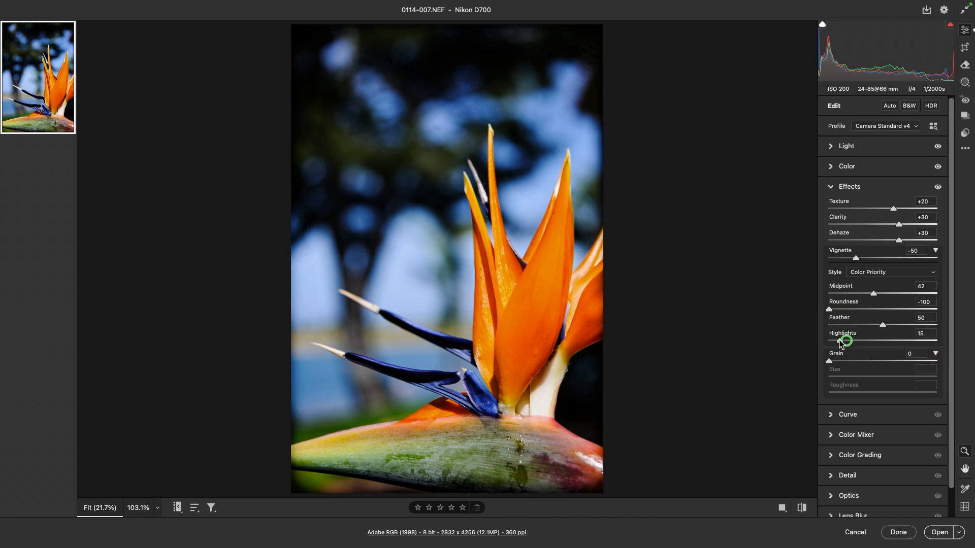
{"action": "left_click_drag", "start_coordinate": [932, 344], "coordinate": [933, 341]}
{"action": "double_click", "coordinate": [883, 342]}
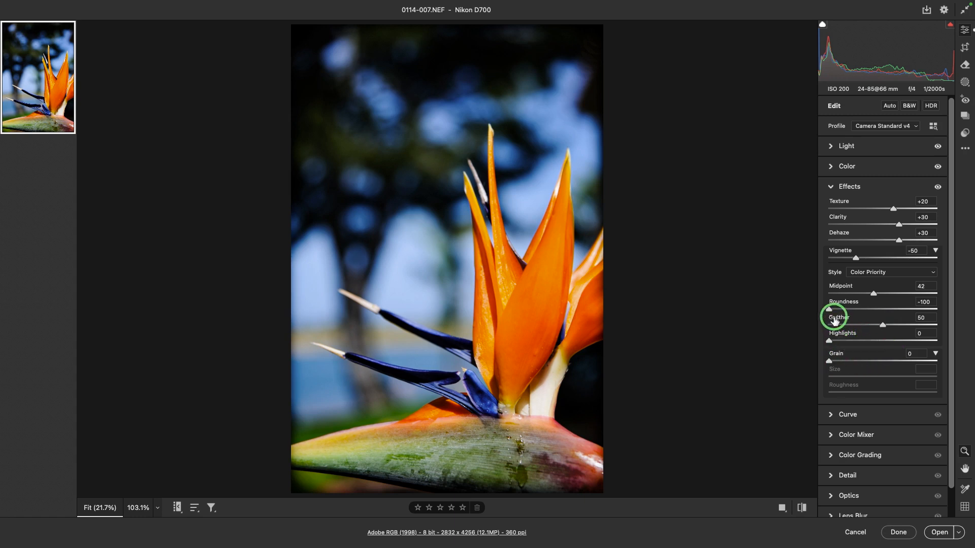
- Switch the vignette style to Paint Overlay with a midpoint of 50 and a roundness of 0
{"action": "left_click", "coordinate": [872, 272]}
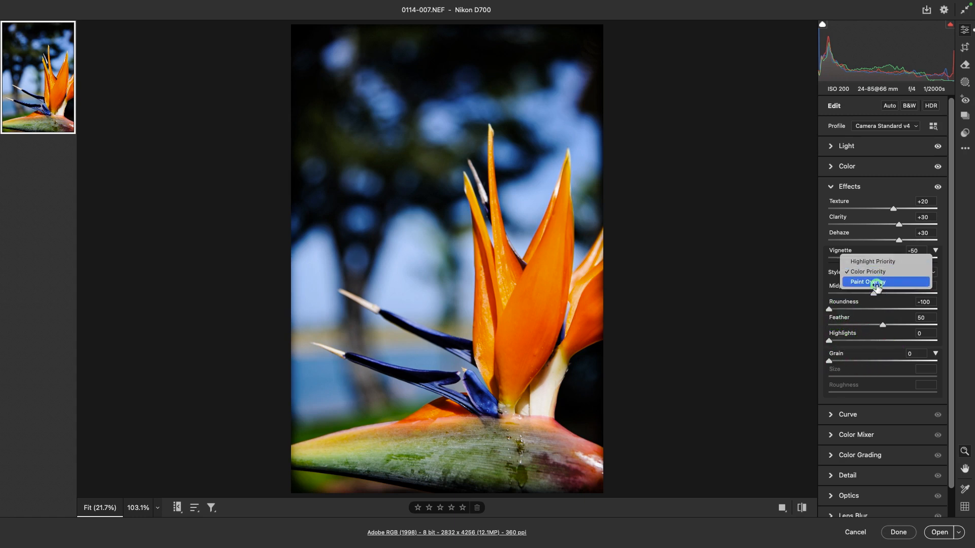
{"action": "left_click", "coordinate": [876, 284]}
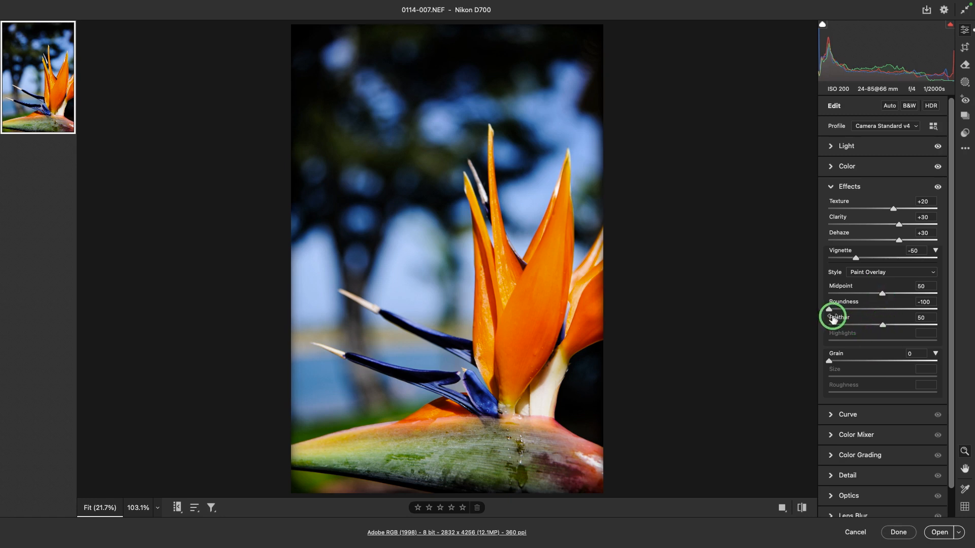
{"action": "left_click_drag", "start_coordinate": [829, 308], "coordinate": [876, 321]}
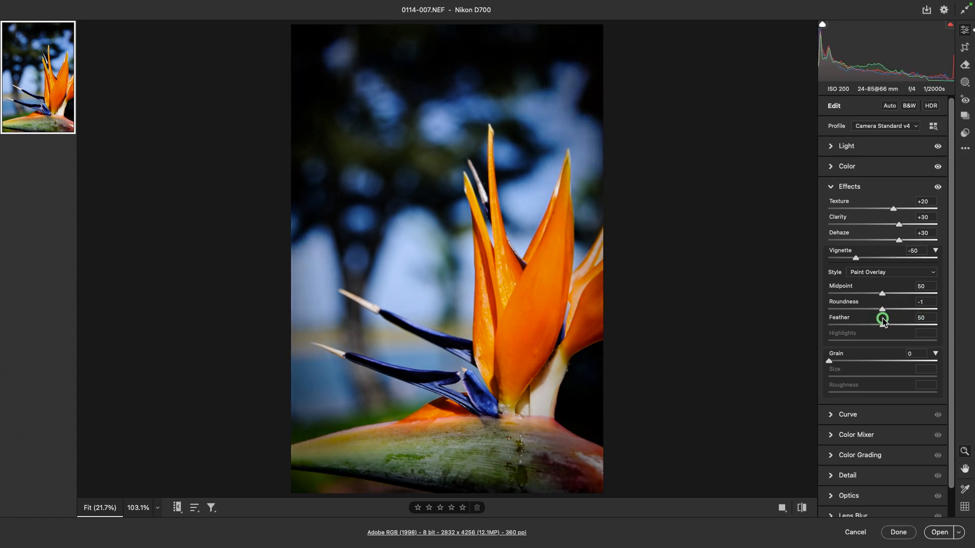
{"action": "left_click_drag", "start_coordinate": [884, 321], "coordinate": [884, 312]}
{"action": "double_click", "coordinate": [884, 310]}
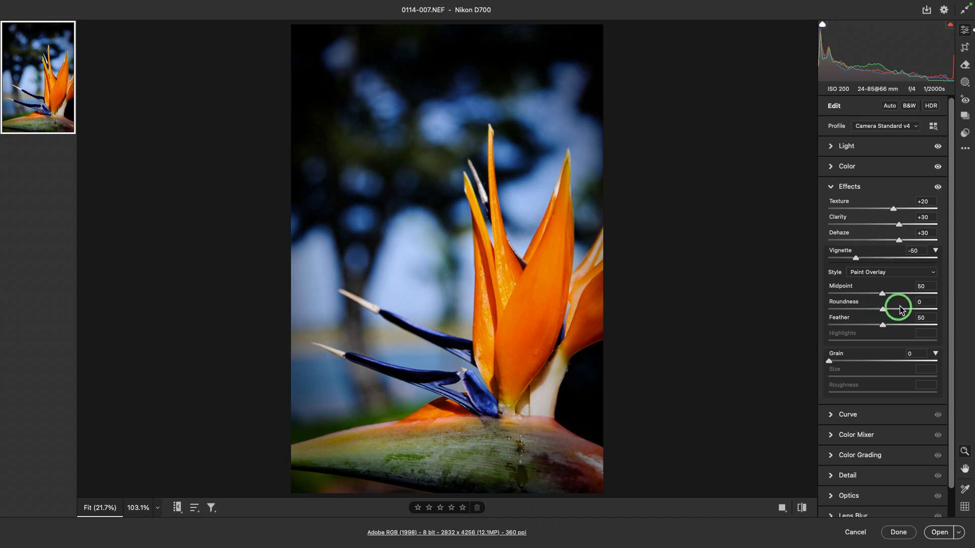
- Return the vignette style to Highlight Priority and set the vignette amount to 0
{"action": "left_click", "coordinate": [915, 275]}
{"action": "left_click", "coordinate": [914, 251]}
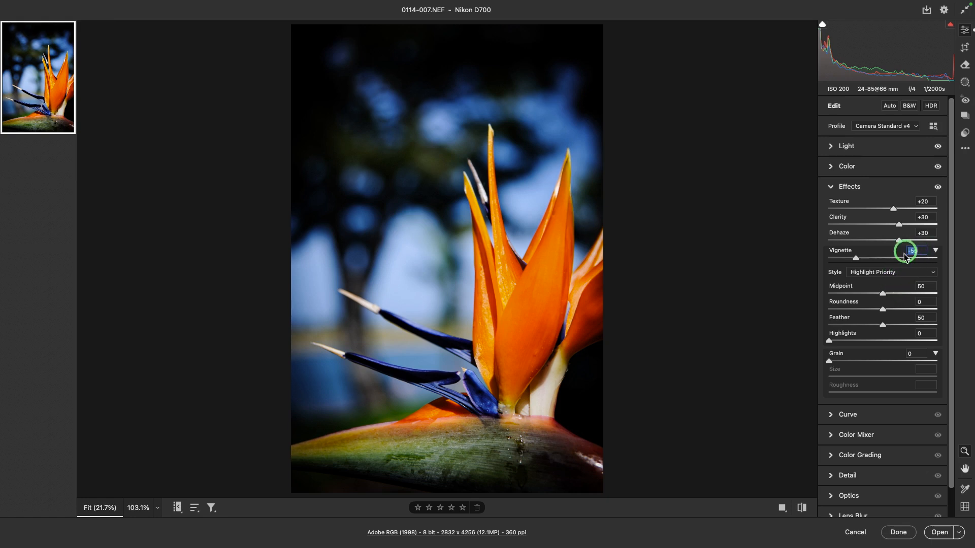
{"action": "type", "text": "0"}
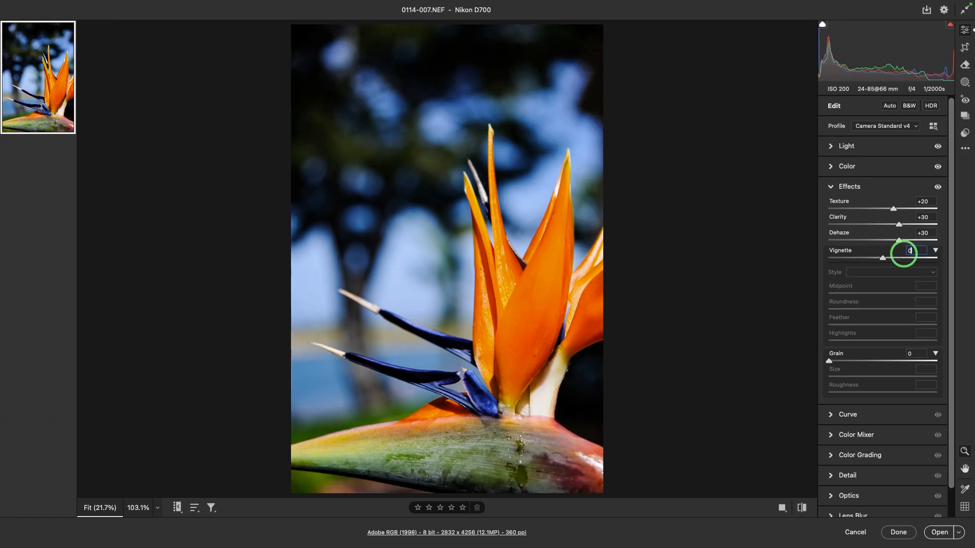